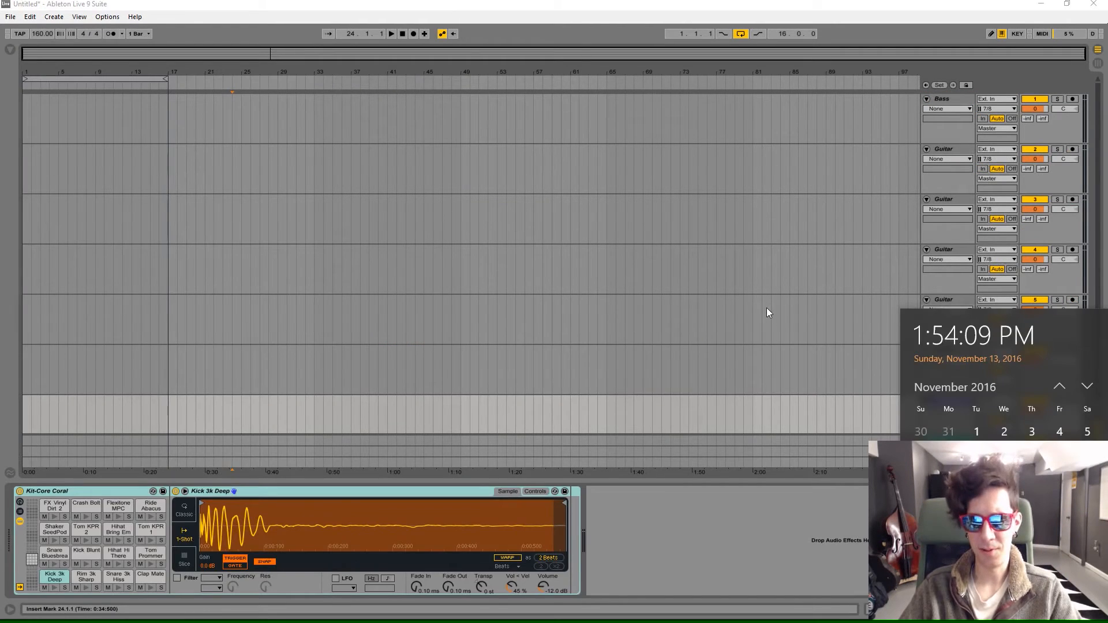
Record a guitar take on the second track and play it back from the start
left_click(767, 310)
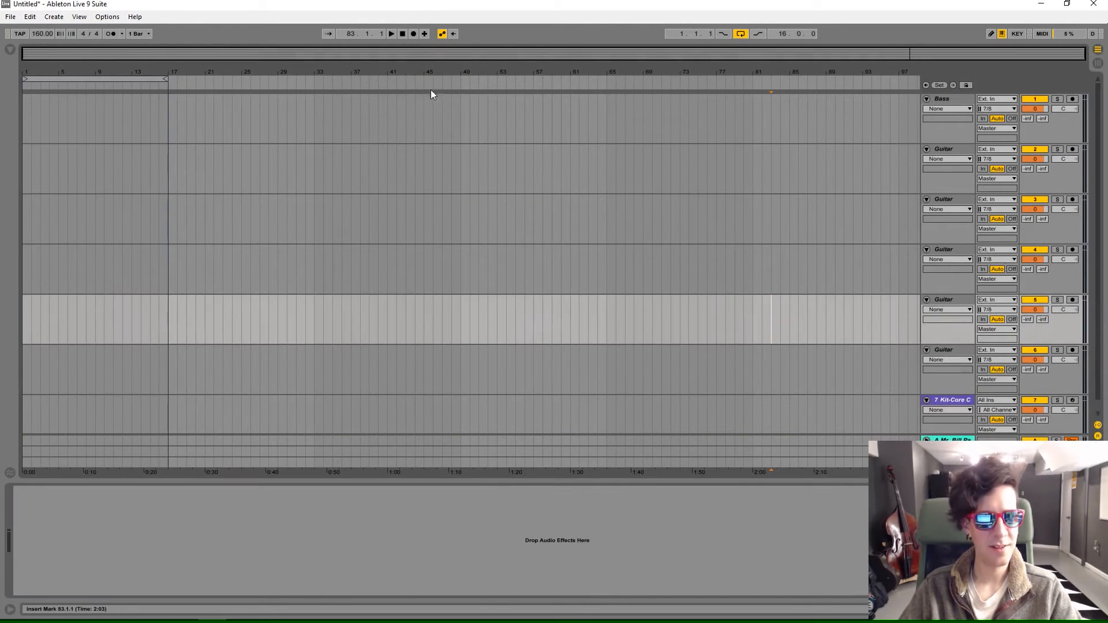
left_click(398, 34)
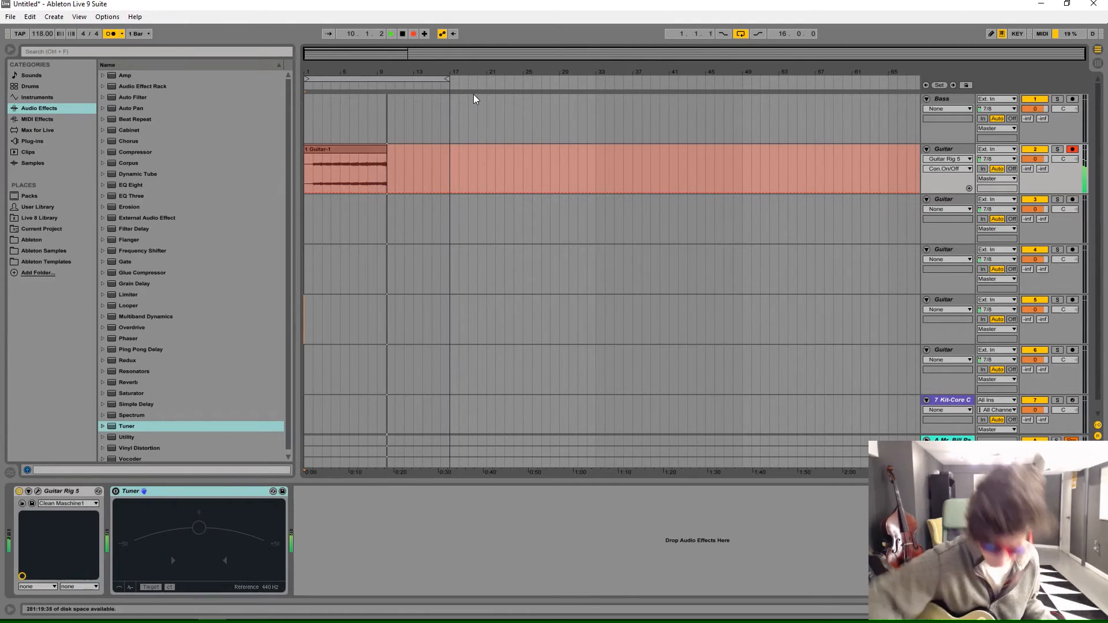
key("space")
left_click(310, 188)
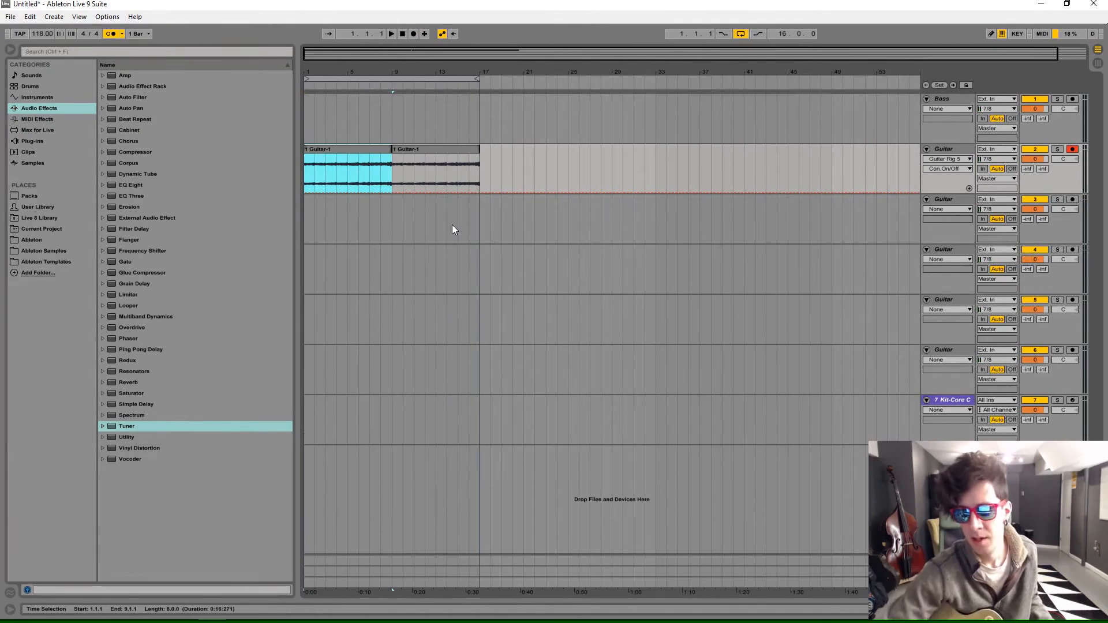
key("space")
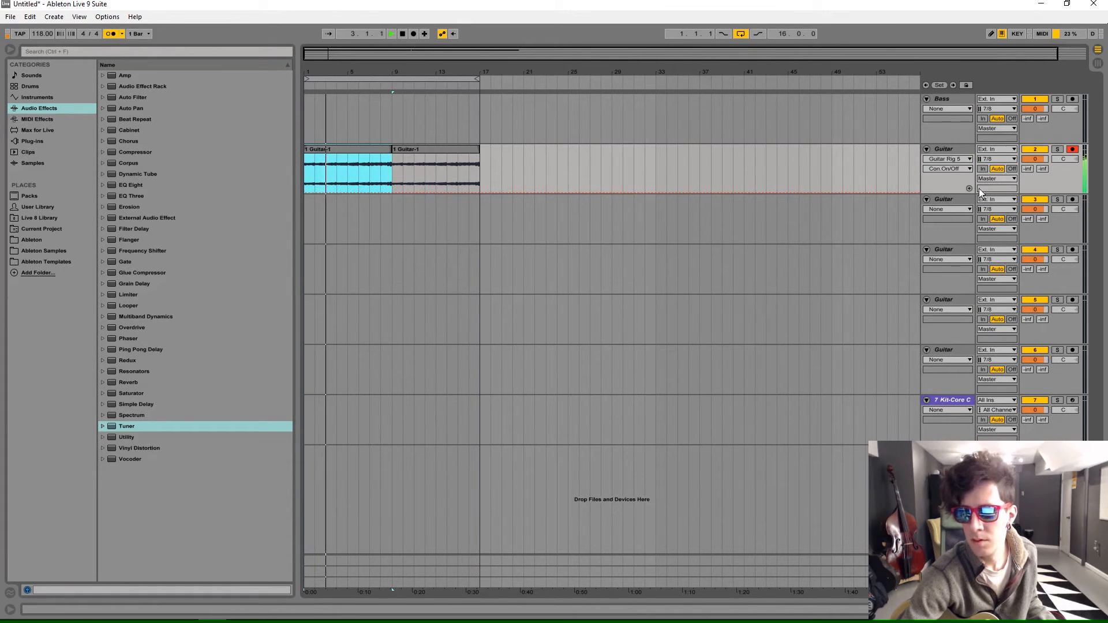
Arm the third track for recording and record the additional guitar and bass takes
left_click(1031, 206)
left_click(1072, 199)
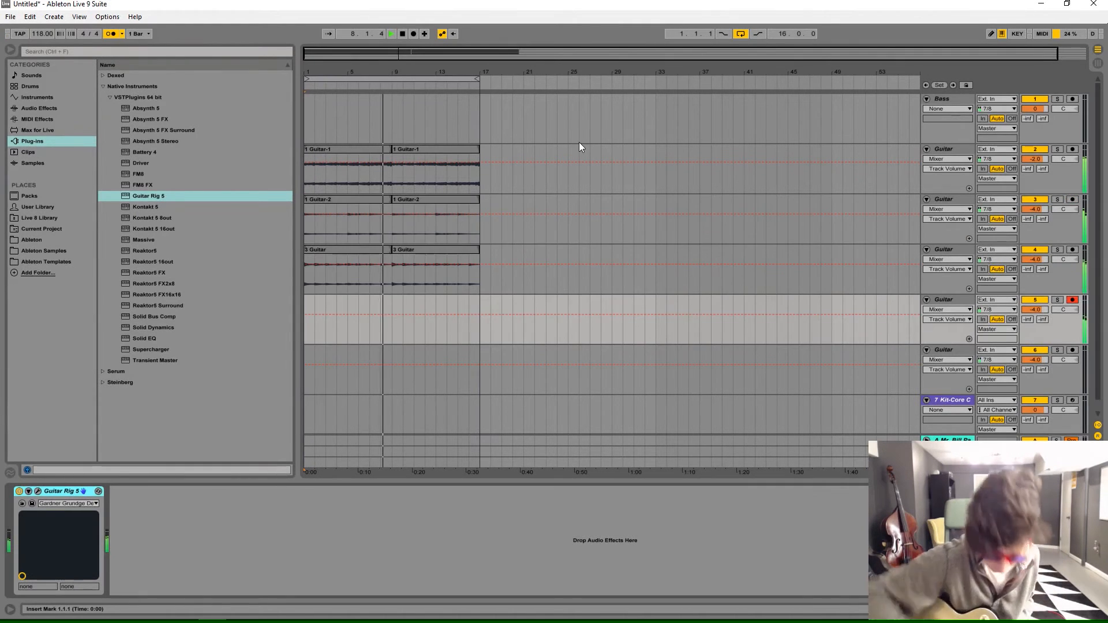
key("F9")
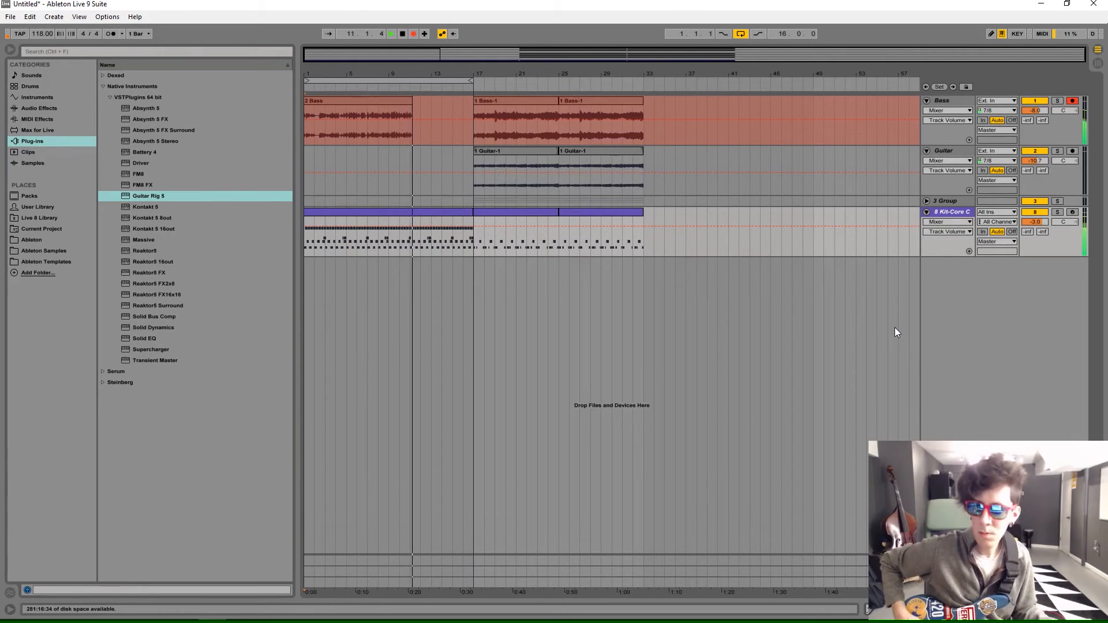
key("space")
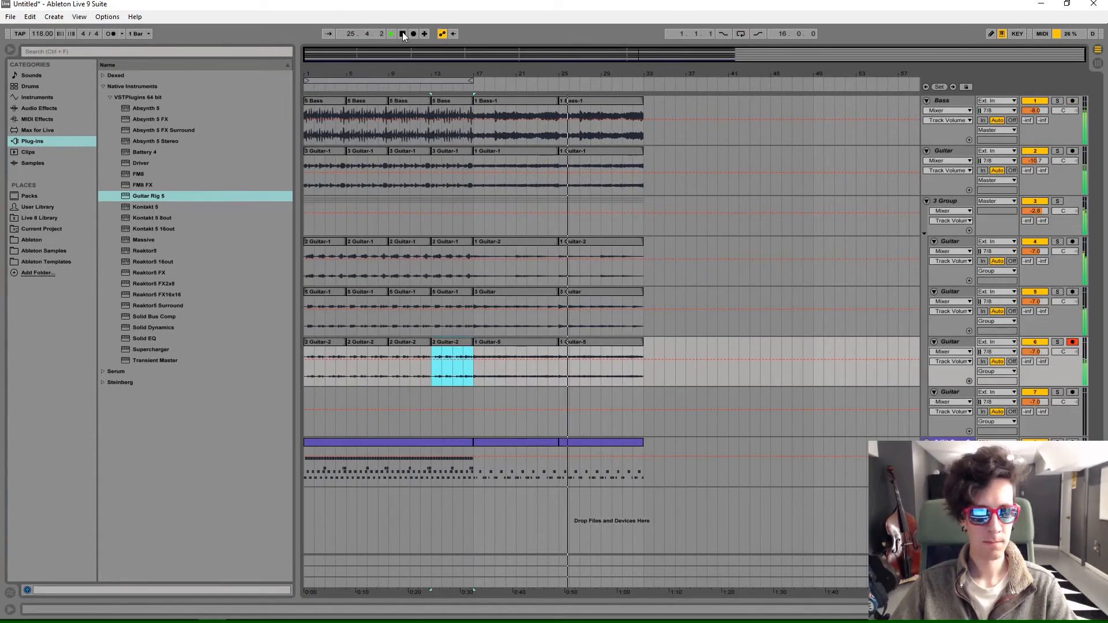
Stop playback at the song start, check the system clock and switch to full screen
double_click(403, 34)
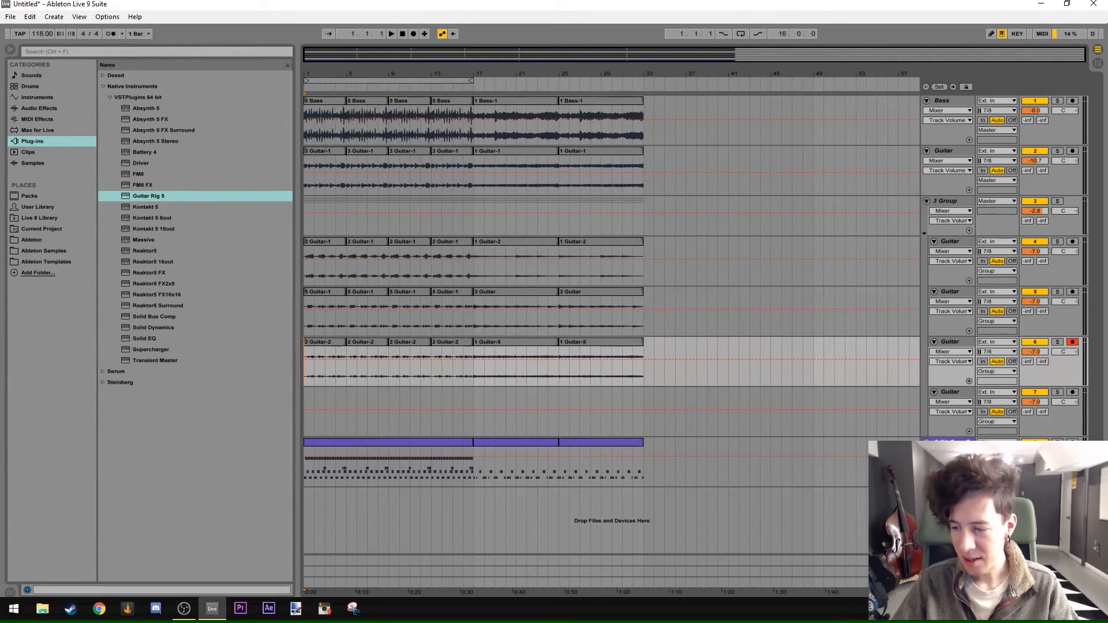
left_click(1063, 608)
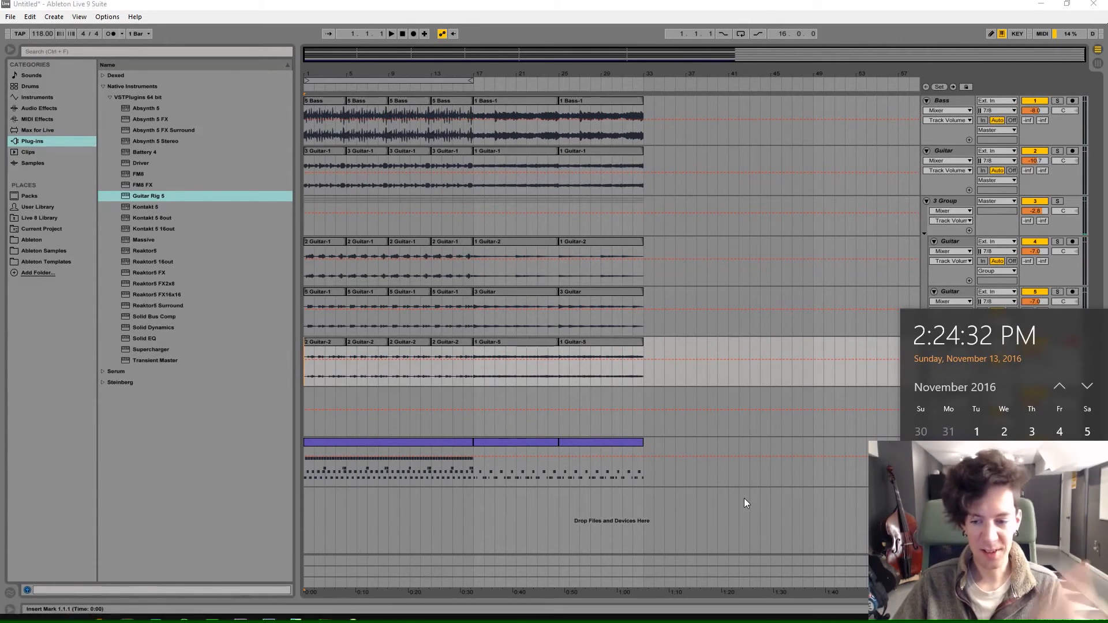
left_click(740, 477)
key("F11")
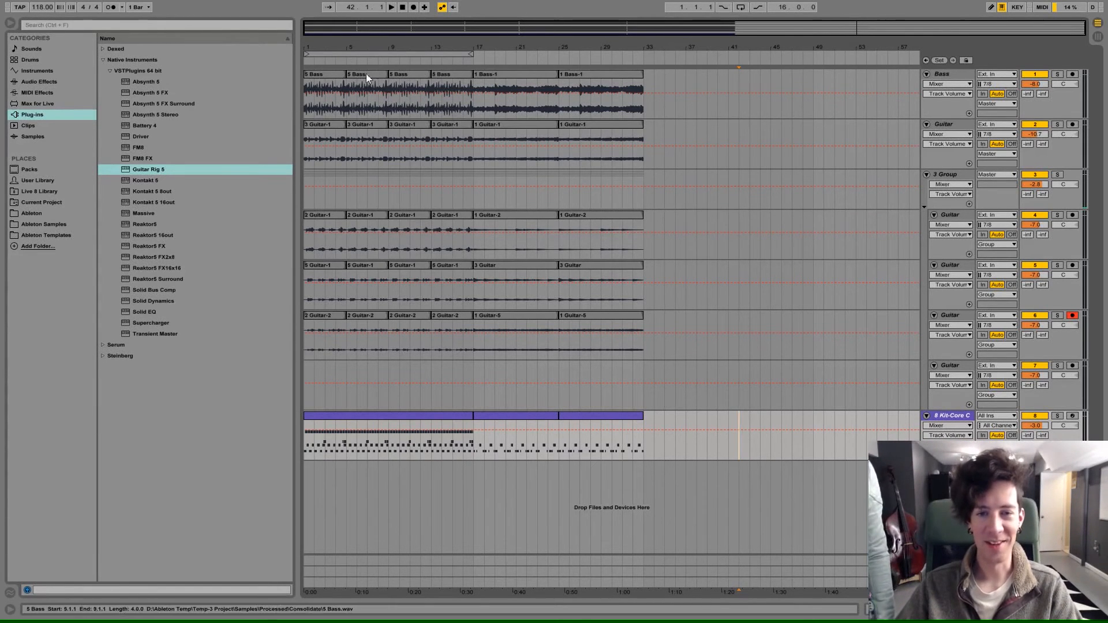
Play the arrangement from the first clip on the Bass track
left_click(325, 74)
key("space")
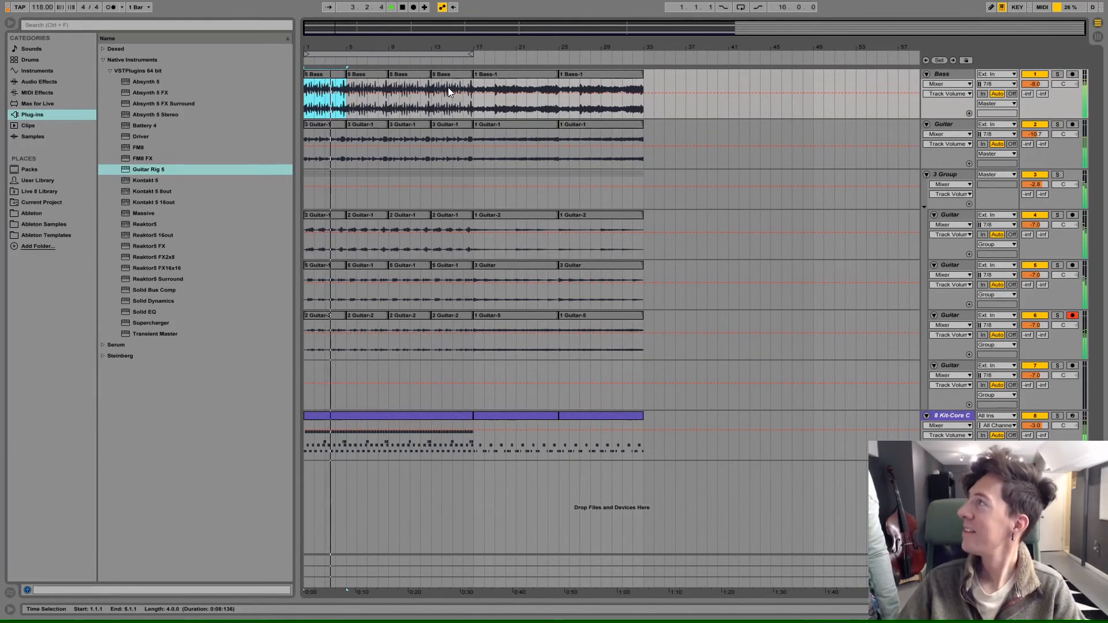
left_click(407, 82)
key("space")
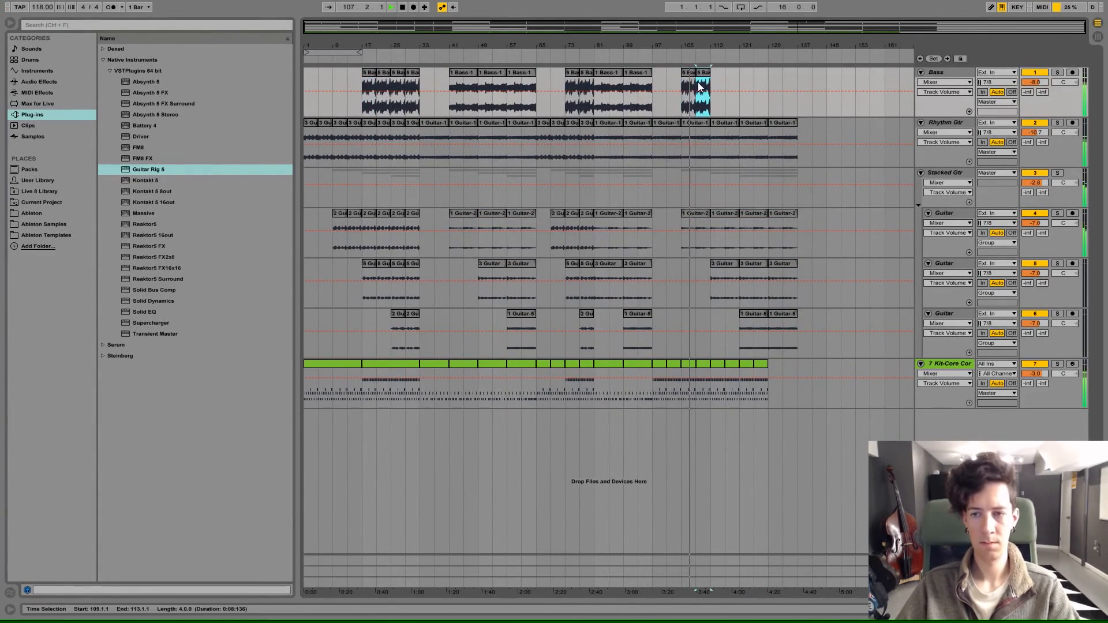
Fill the Bass track up to bar 129 with duplicated bass clips and save the set as 365 - 86
key("ctrl+d")
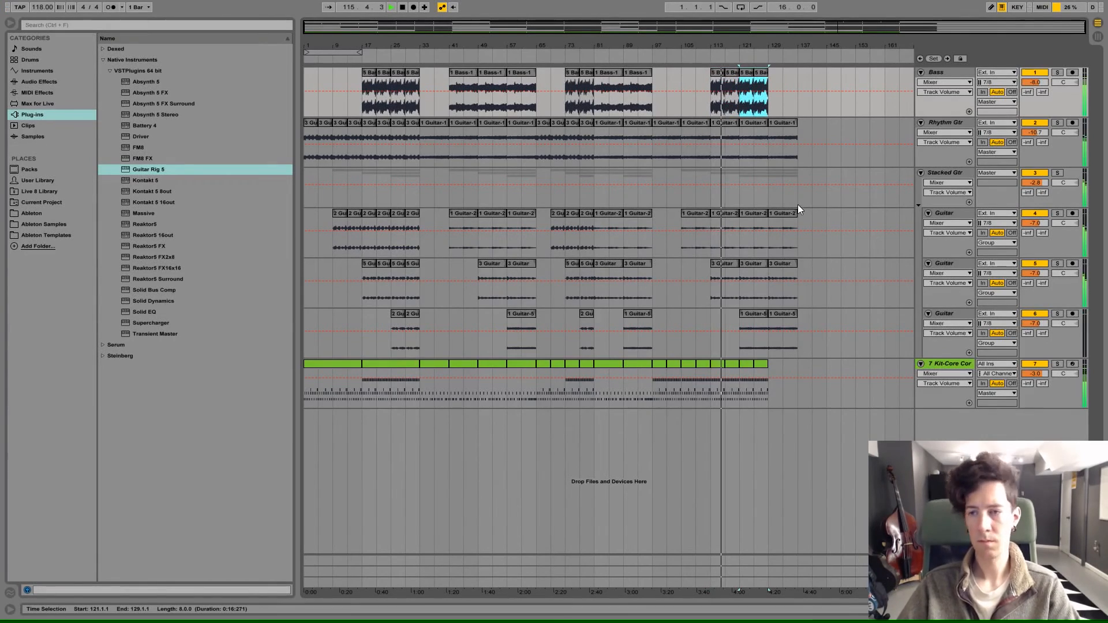
key("ctrl+shift+s")
left_click(556, 175)
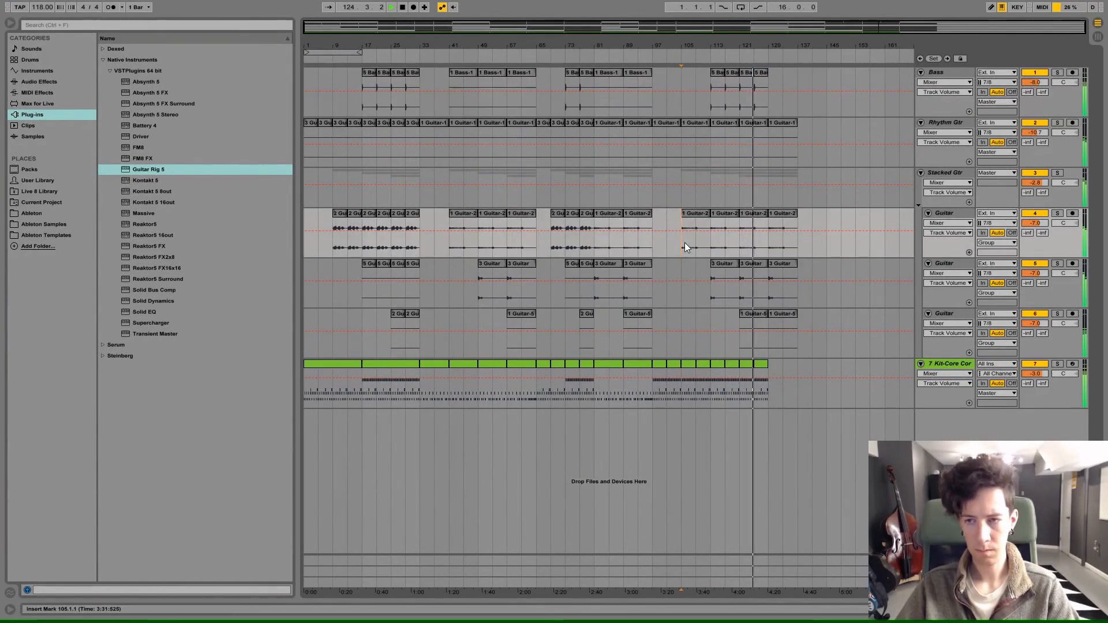
Duplicate the guitar clips of bars 129 to 137 to bar 137 and delete the copy on the lowest guitar track
left_click_drag(796, 350, 773, 138)
key("ctrl+d")
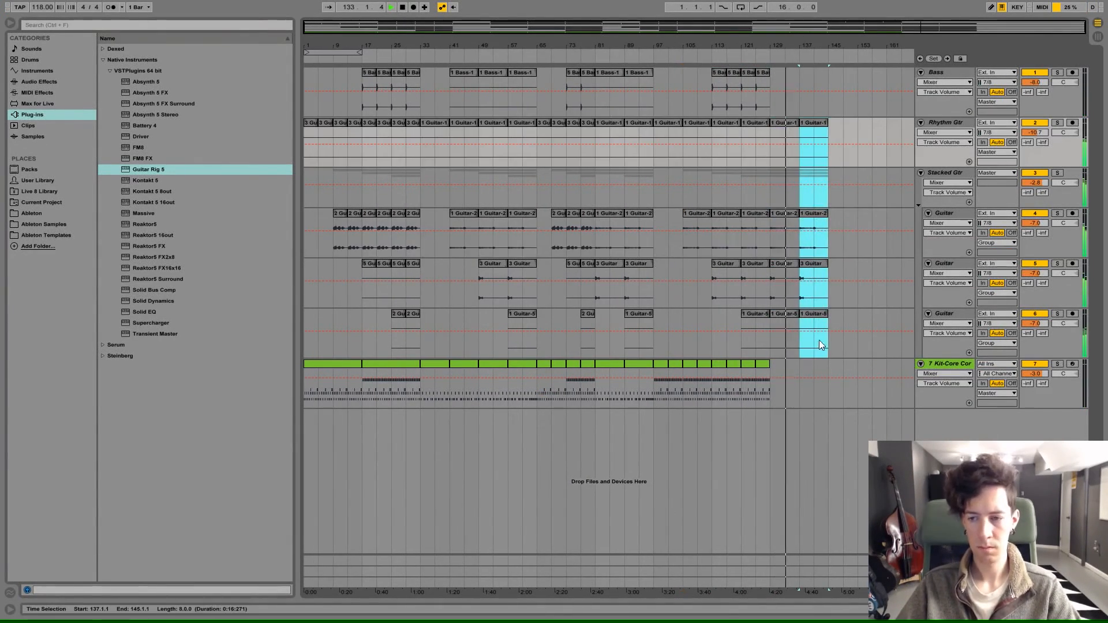
left_click(814, 314)
key("Delete")
left_click(815, 263)
Adjust the warp timing of the first stacked guitar part and consolidate its clip from bar 9 to bar 13
mouse_move(874, 27)
left_mouse_down()
mouse_move(873, 75)
mouse_move(873, 34)
left_mouse_up()
key("Tab")
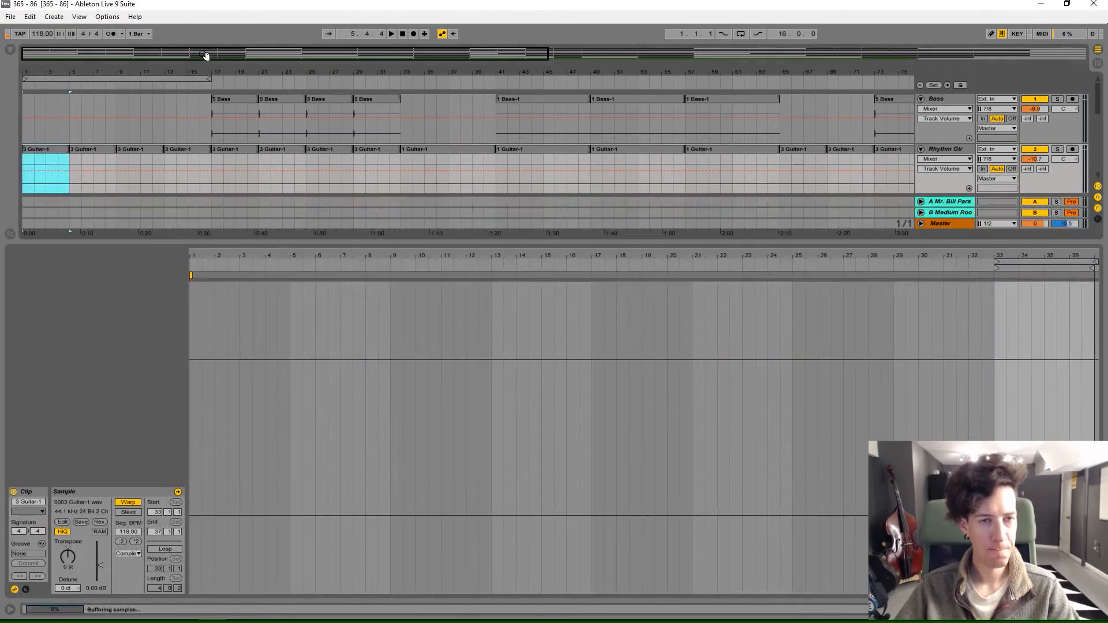
left_click_drag(208, 54, 207, 35)
key("space")
left_click_drag(461, 256, 465, 276)
double_click(472, 277)
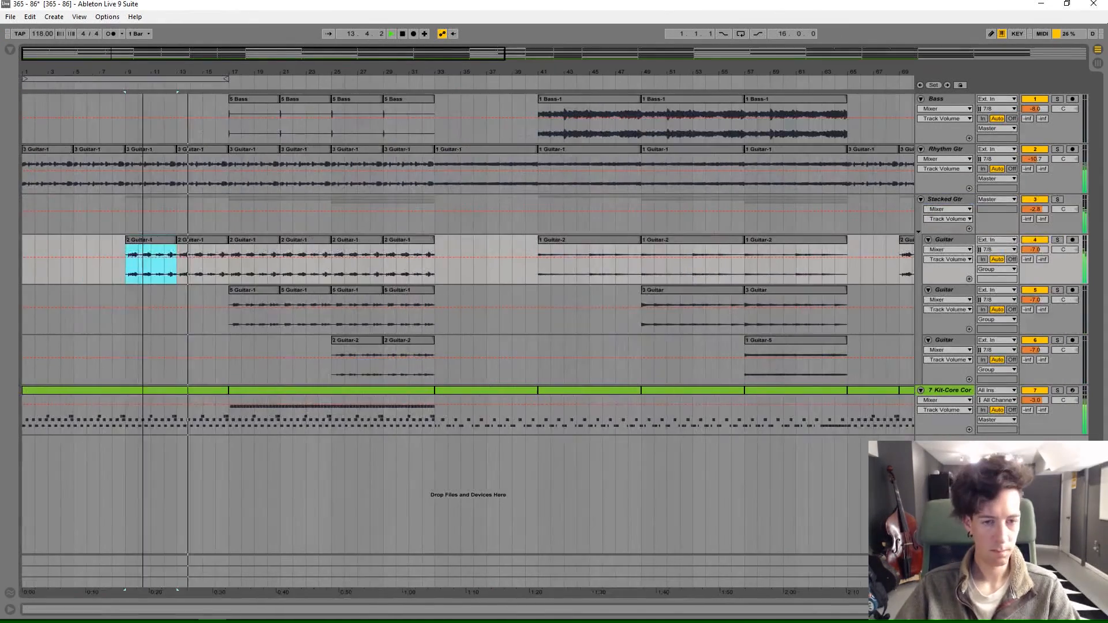
key("ctrl+j")
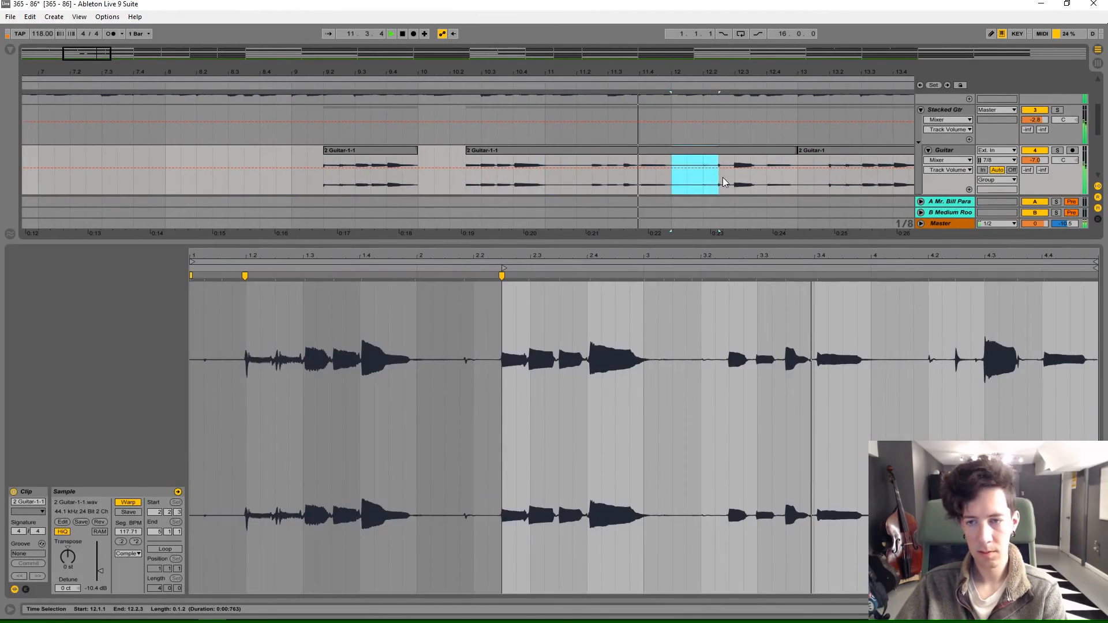
Select the silent stretches in the stacked guitar takes and consolidate bars 17 to 21 of the second stacked guitar into one clip
left_click_drag(486, 173, 509, 173)
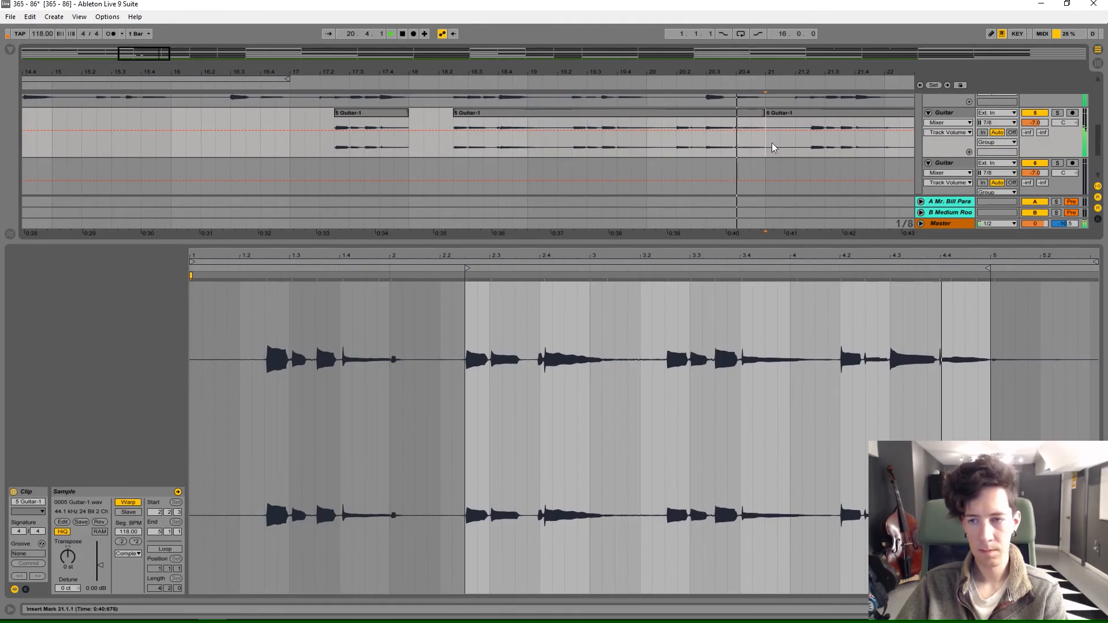
left_click_drag(291, 132, 762, 154)
key("ctrl+j")
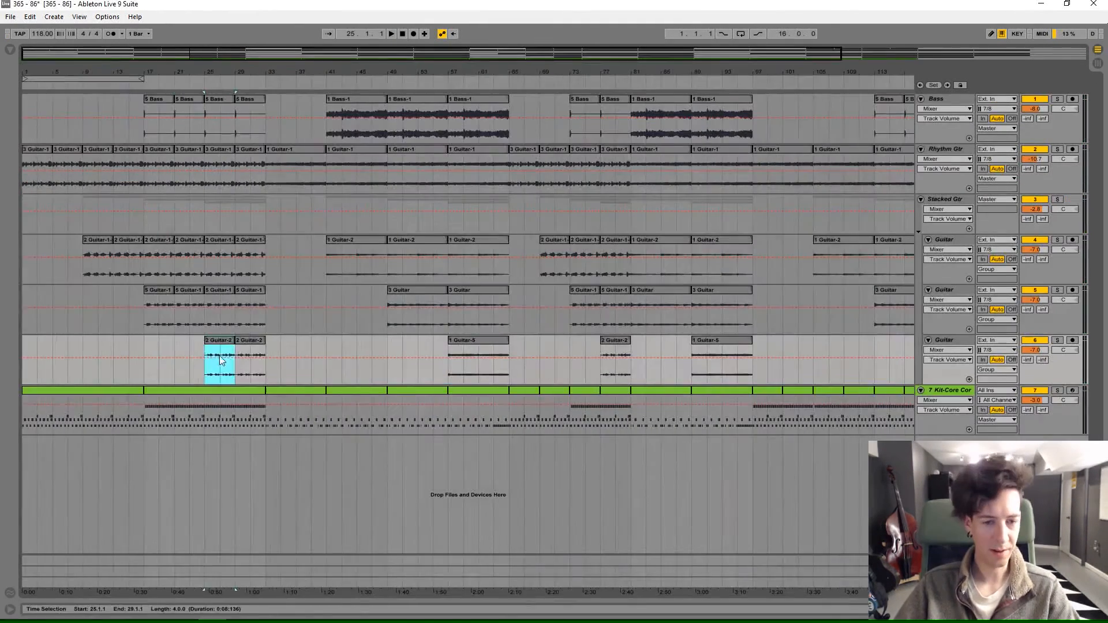
Paste the cleaned guitar clips over their repeats on the three stacked guitar tracks up to bar 81
left_click(95, 241)
left_click(157, 240)
left_click(583, 290)
left_click(612, 340)
left_click(612, 240)
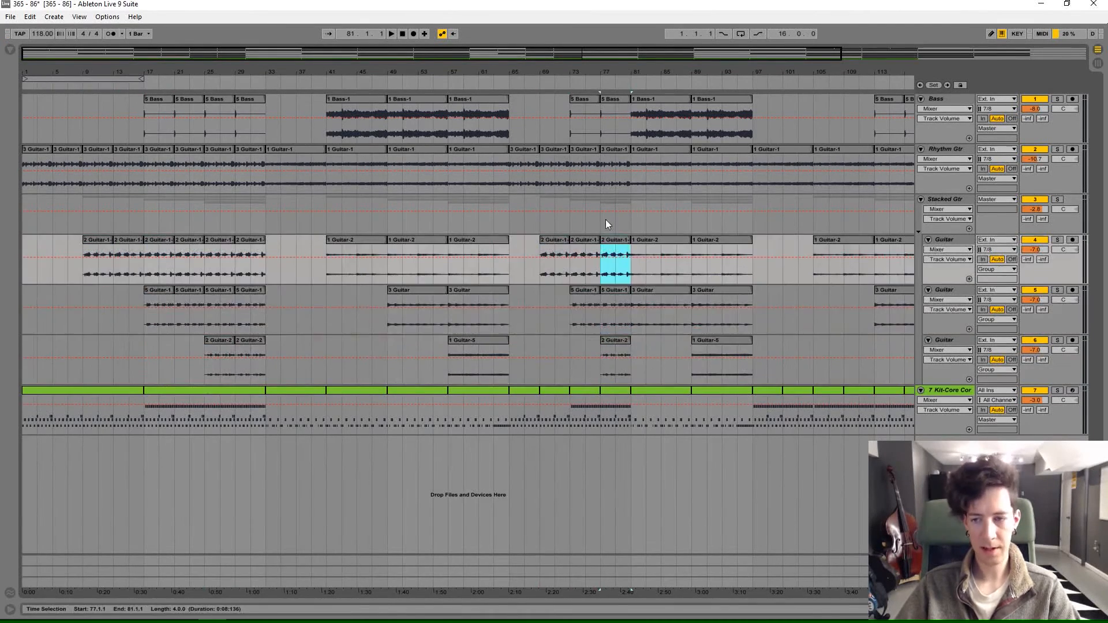
Raise the Kit-Core drum track's volume to -9.0 dB in the session mixer and play it briefly
double_click(587, 56)
key("Tab")
left_click(57, 64)
left_click(376, 64)
left_click_drag(392, 589, 392, 473)
key("space")
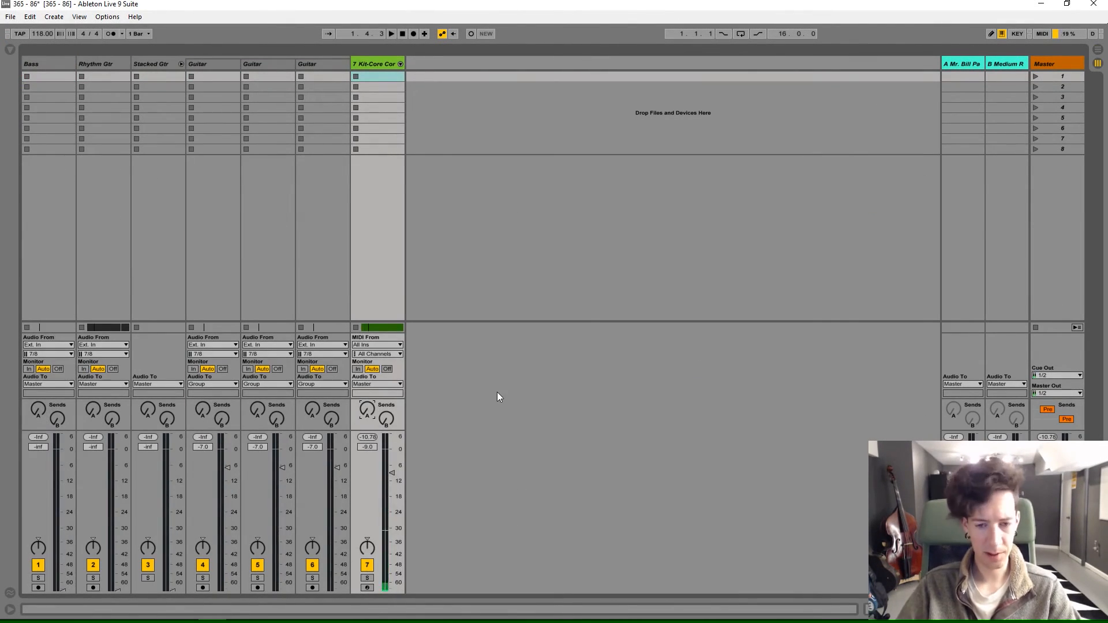
key("space")
Move the arrangement loop so that it starts at bar 17
left_click(151, 63)
left_click(52, 64)
key("Tab")
left_click_drag(69, 77, 162, 77)
Set the Bass track's volume to -10.7 dB in the session mixer during playback
key("space")
key("Tab")
left_click_drag(63, 589, 63, 477)
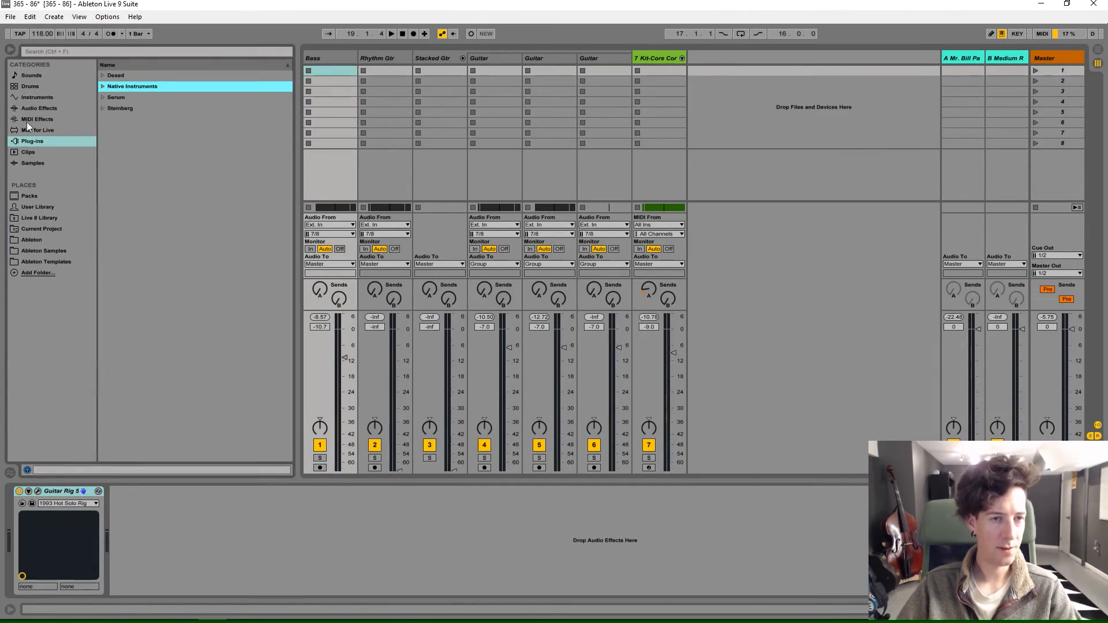
Add a Compressor to the Bass track with its sidechain input taken from the Kit-Core track, Post FX
left_click(40, 108)
double_click(139, 151)
left_click(133, 517)
left_click(156, 471)
left_click(132, 529)
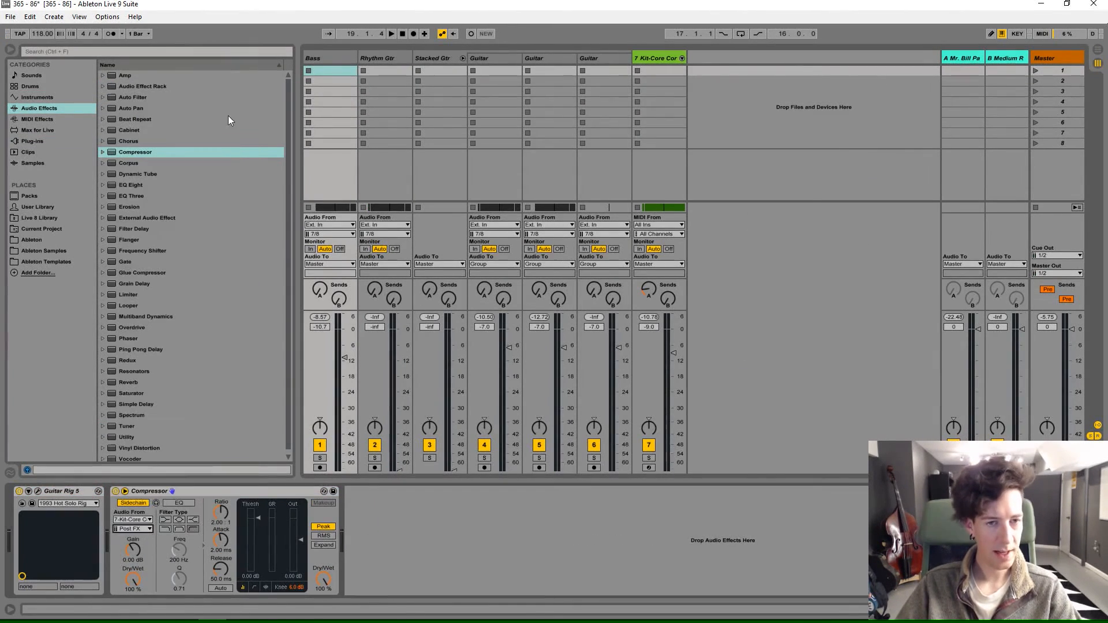
Play the loop and bring up the volumes of the Rhythm Gtr and Stacked Gtr tracks to balance the mix
left_click(228, 114)
key("space")
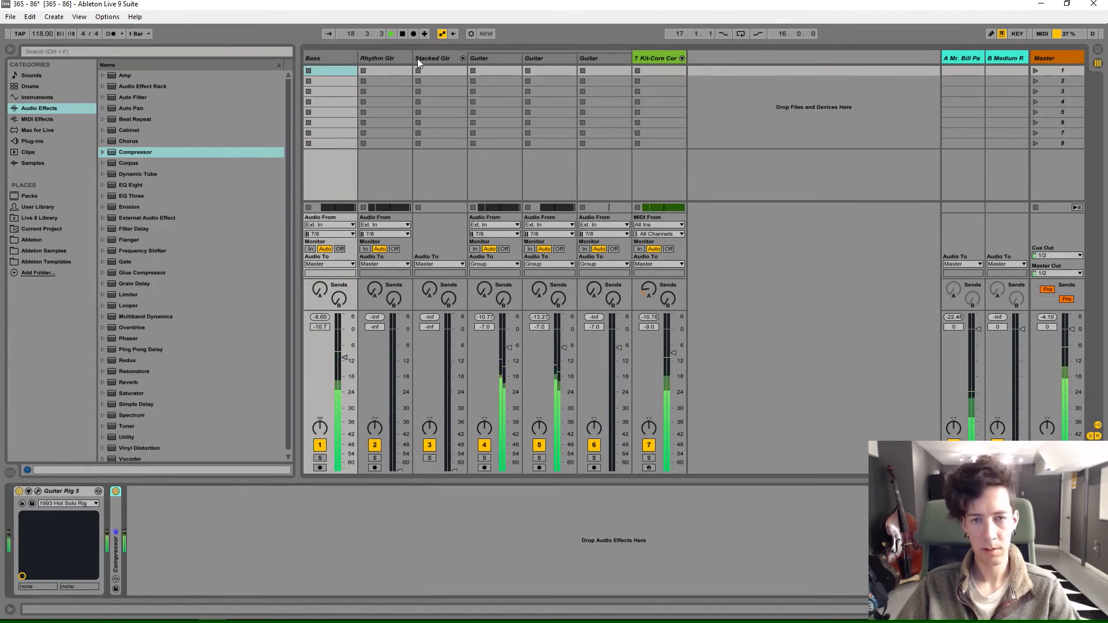
left_click(387, 295)
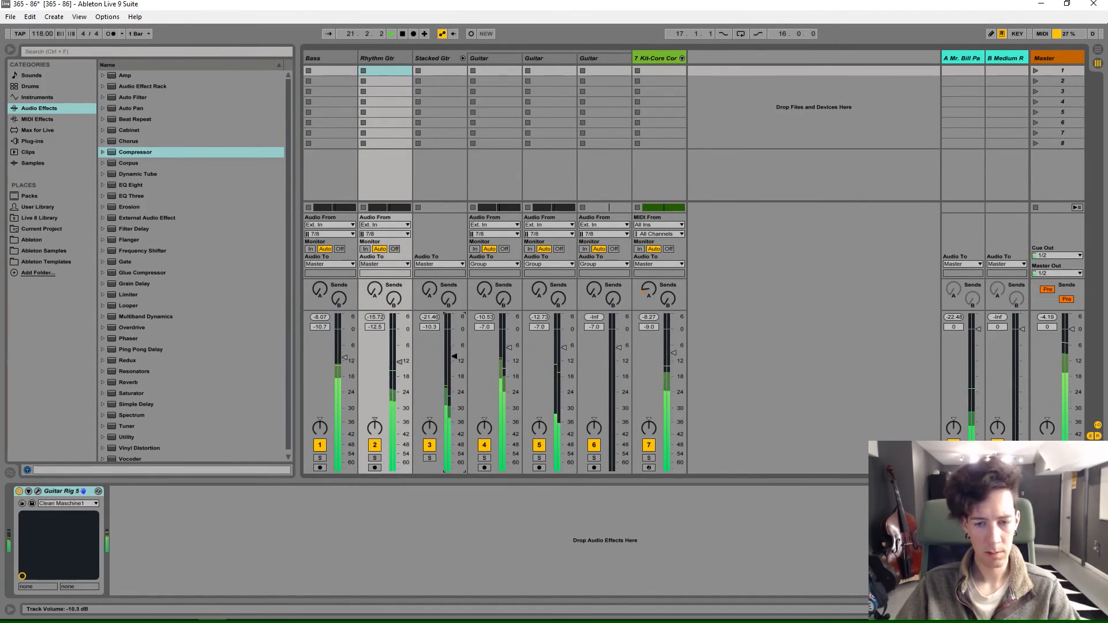
left_click(434, 328)
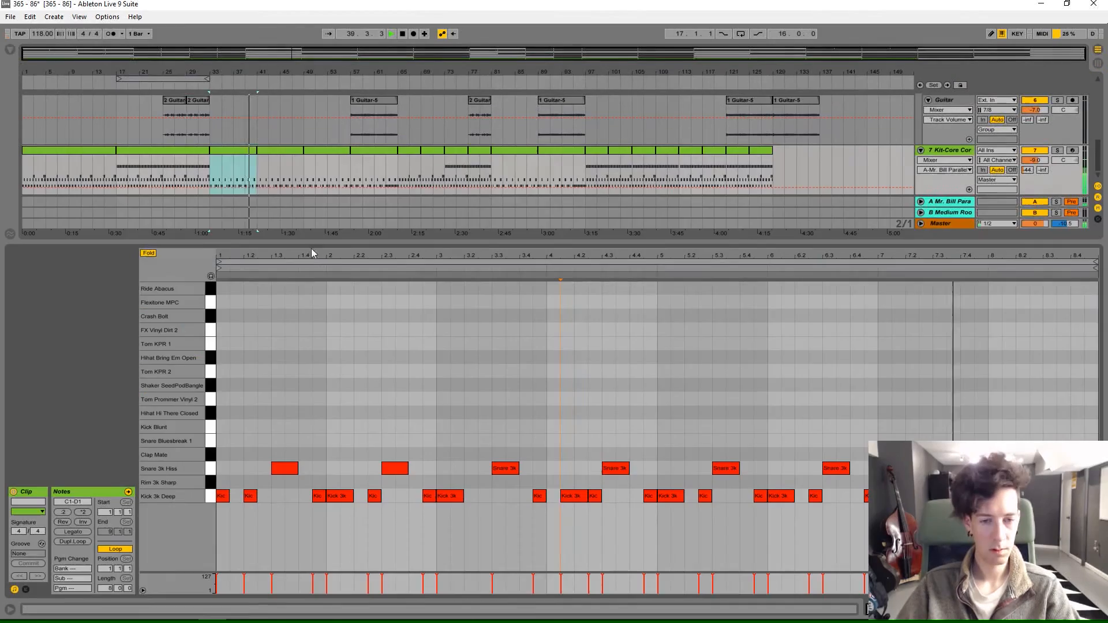
Add closed hi-hat notes on beats 1, 2 and 4 and a Ride Abacus note on beat 3 in the bar 33 drum clip's first bar
double_click(220, 413)
double_click(236, 413)
double_click(248, 289)
left_click_drag(249, 289, 277, 289)
left_click_drag(235, 413, 250, 413)
double_click(305, 413)
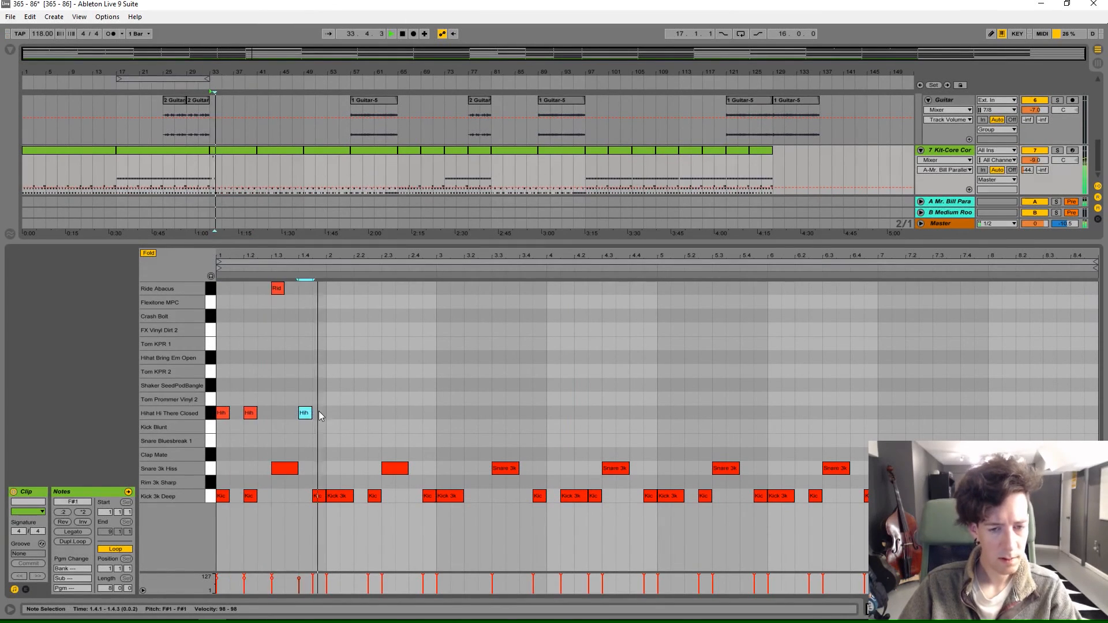
Duplicate the one-bar hi-hat and ride pattern across the rest of the drum clip
left_click_drag(321, 420, 220, 286)
key("ctrl+d")
key("ctrl+d")
key("ctrl+d")
key("ctrl+d")
key("ctrl+d")
key("ctrl+d")
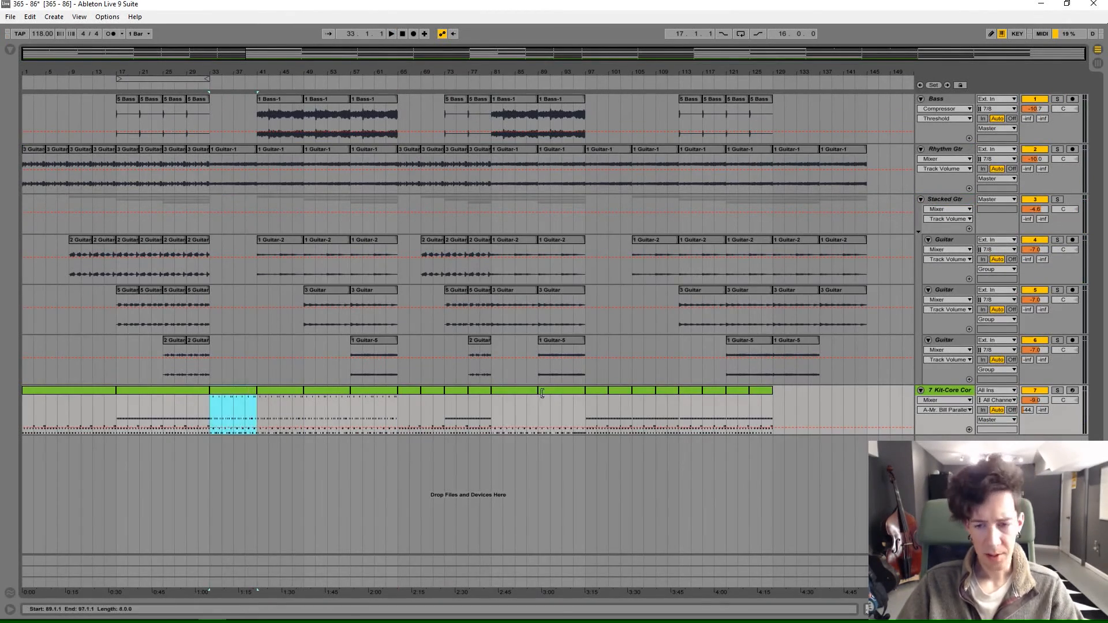
Paste the updated eight-bar drum clip twice on the Kit-Core track from bar 81 to bar 97
left_click(497, 391)
key("ctrl+v")
key("ctrl+v")
Save the set and check the system clock
left_click(10, 16)
left_click(37, 119)
left_click(1059, 609)
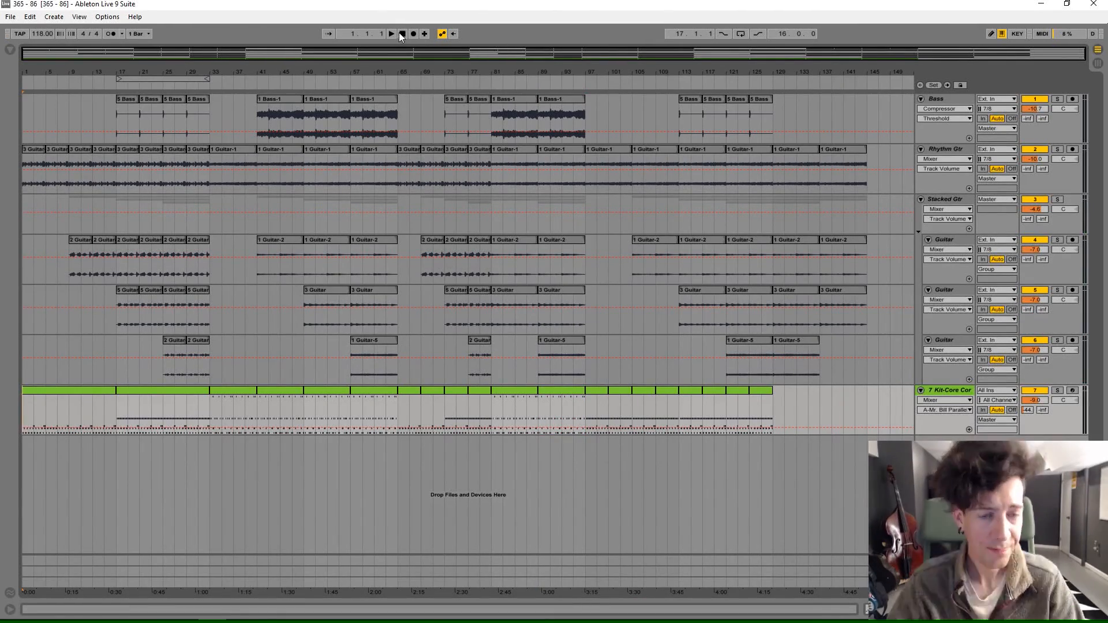
In full screen, highlight the song's sections across all tracks in turn: bars 1–33, 33–65, 65–81, 81–97 and 97–145
double_click(403, 34)
key("F11")
left_click_drag(22, 87, 210, 378)
left_click_drag(211, 86, 398, 378)
left_click_drag(398, 86, 492, 378)
left_click_drag(492, 87, 587, 383)
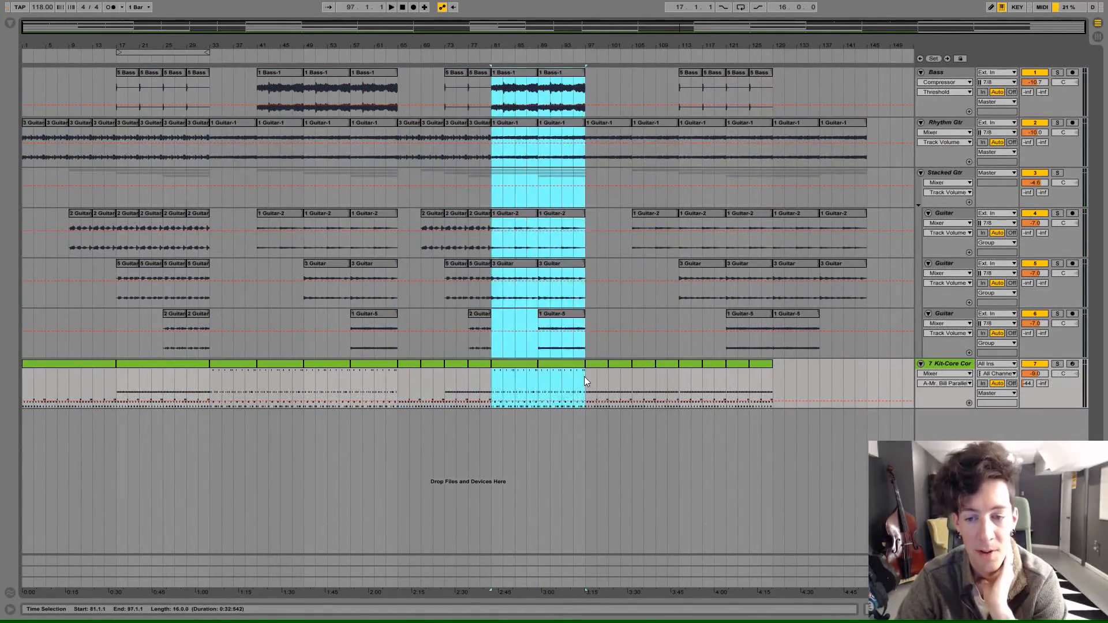
left_click_drag(586, 86, 875, 365)
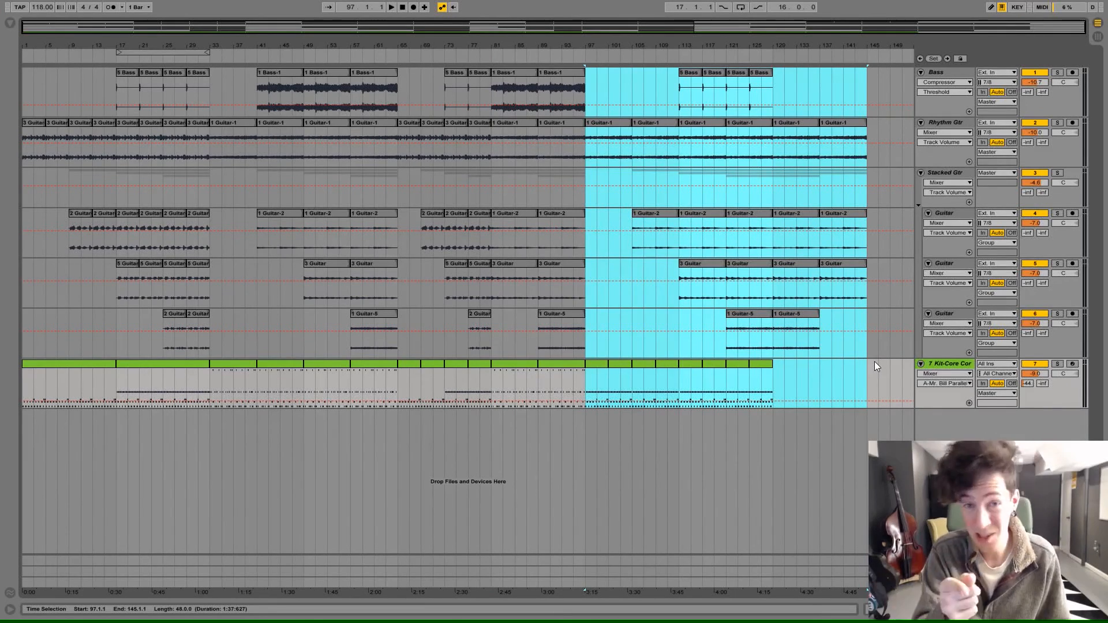